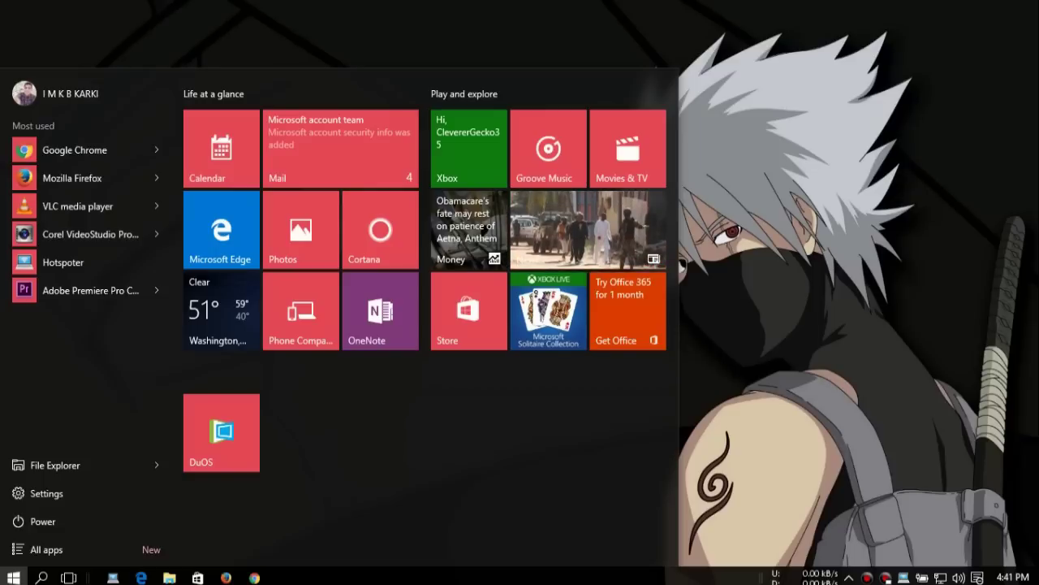
Step: Launch DuOS and open the DuOS Configuration Tool by searching Windows for "duos"
click(221, 432)
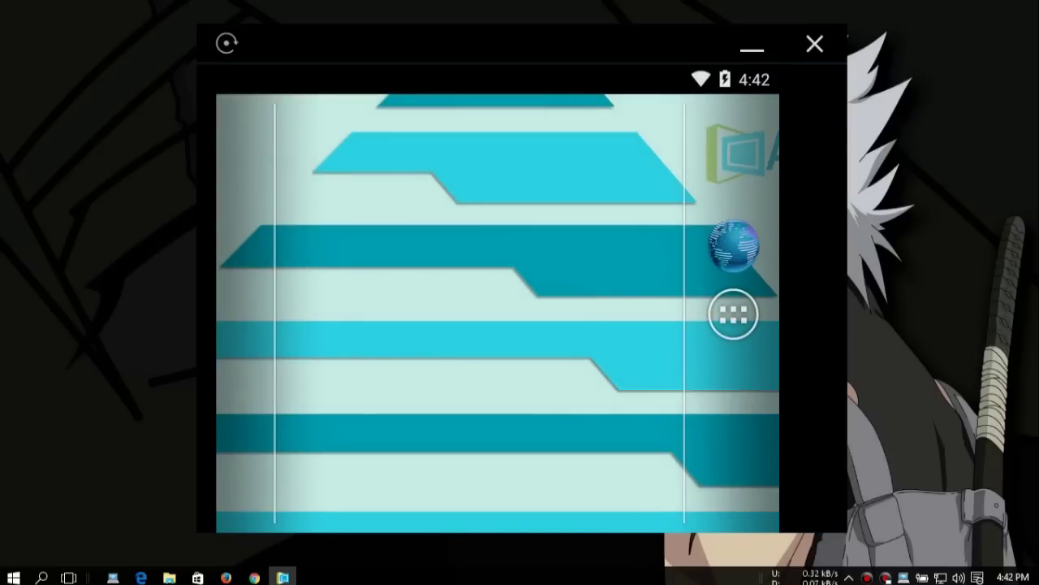
click(42, 577)
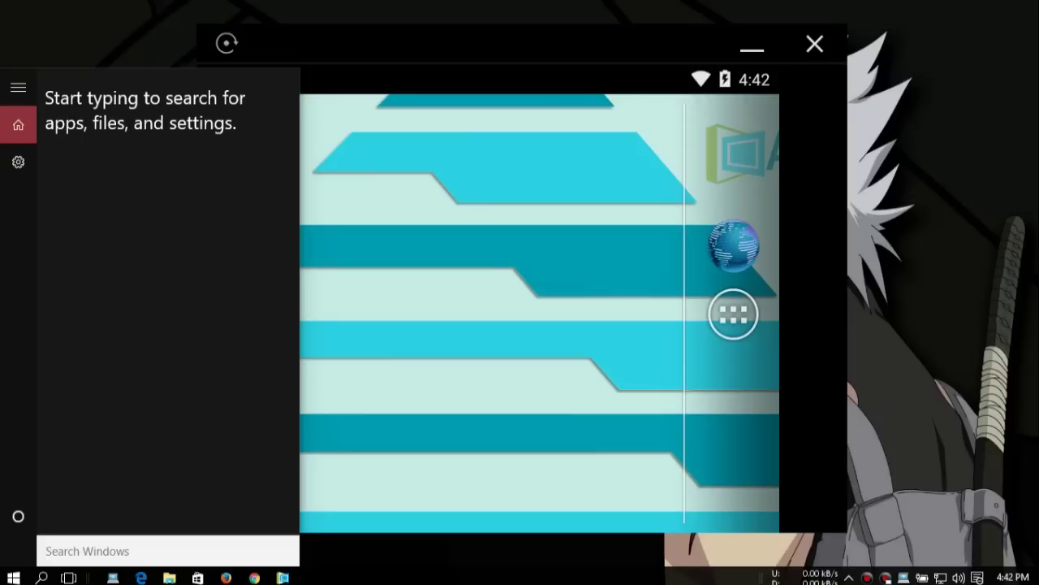
text(duos)
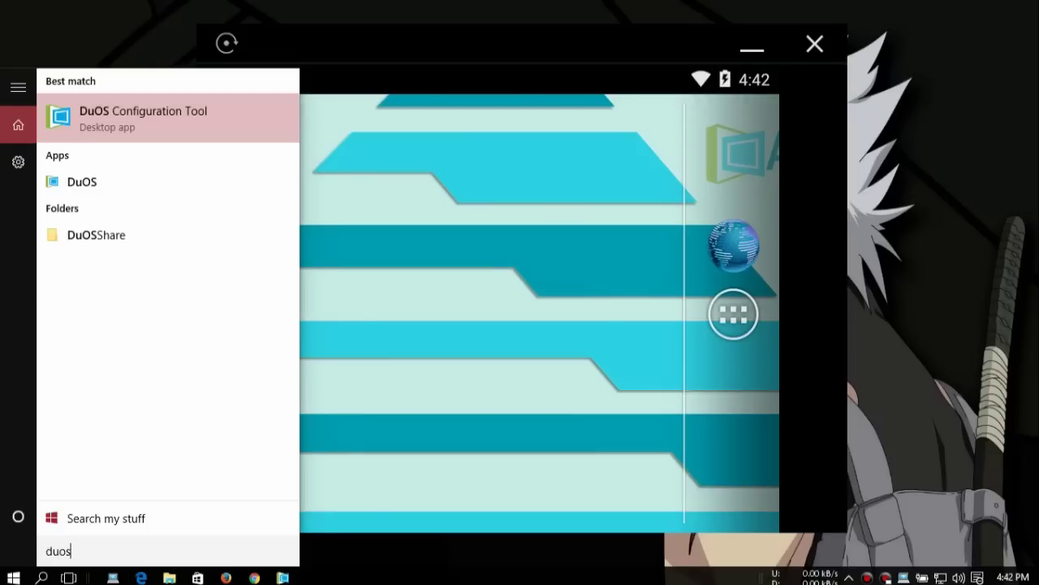
key(Return)
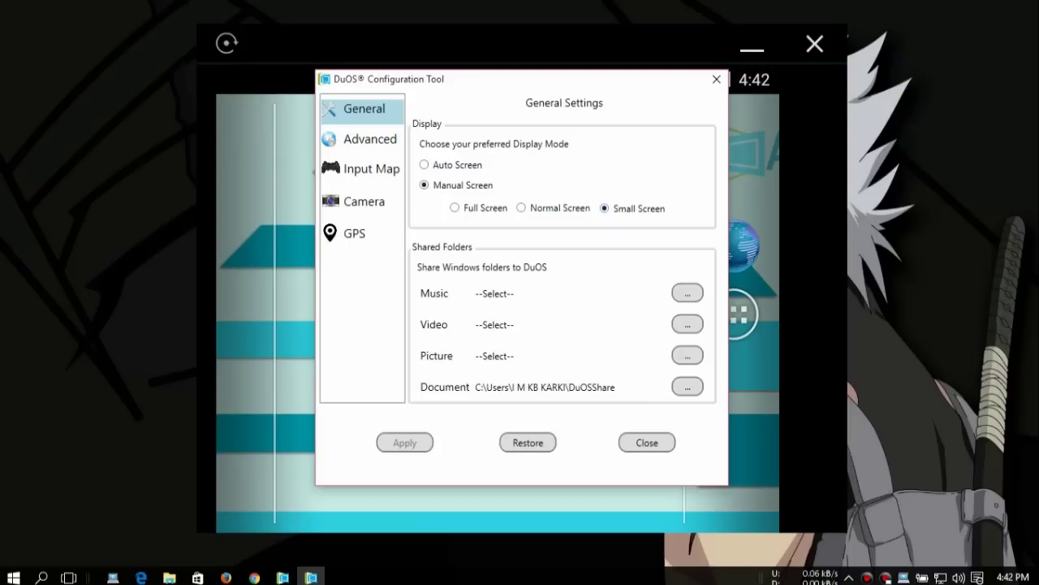
Step: Review the Advanced, Input Map, Camera and GPS settings of the configuration tool, and close it without changes
click(362, 139)
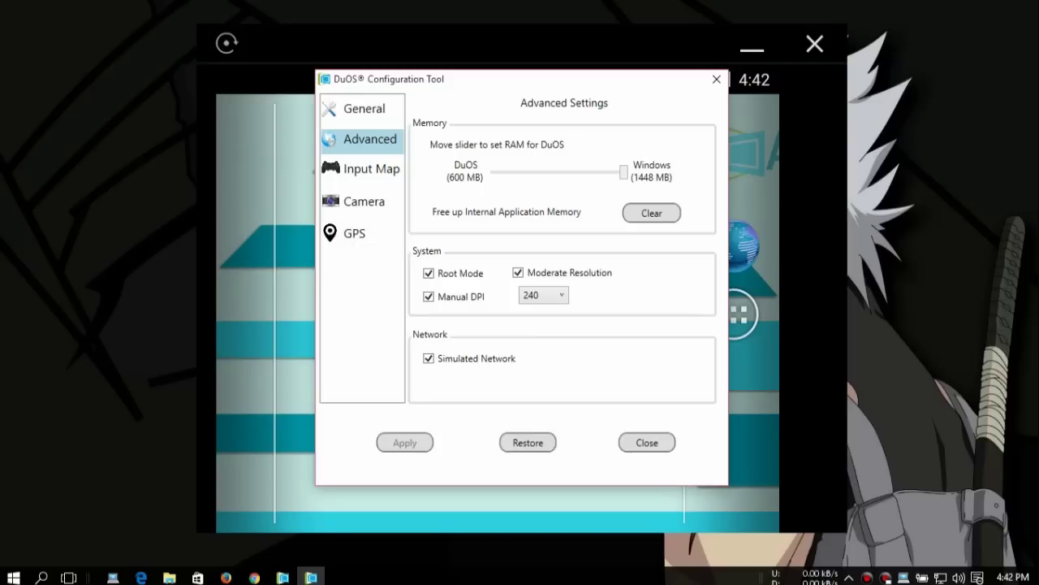
mouse_move(623, 172)
mouse_down()
mouse_move(491, 172)
mouse_move(623, 172)
mouse_up()
click(362, 169)
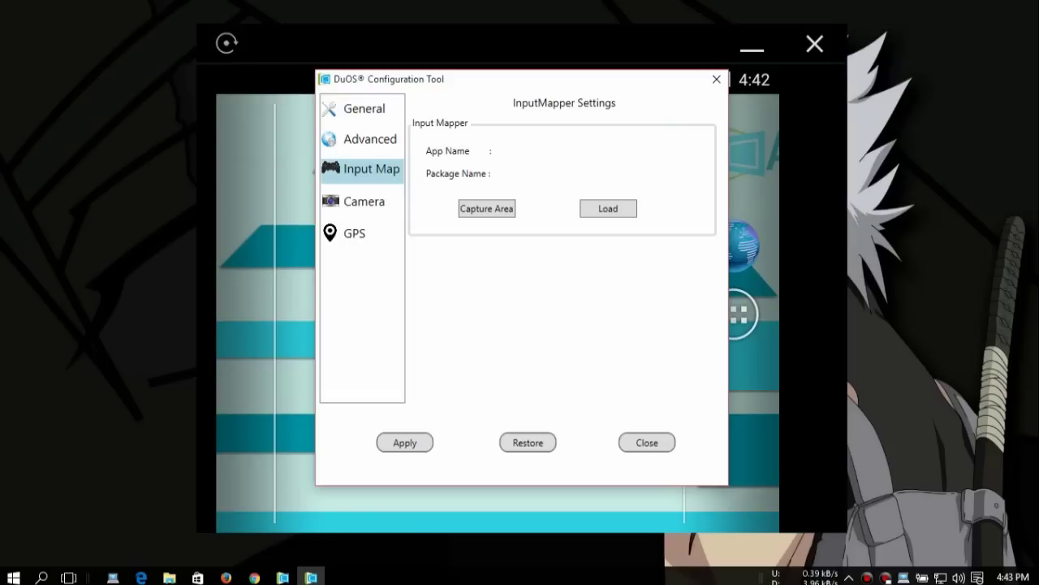
click(362, 201)
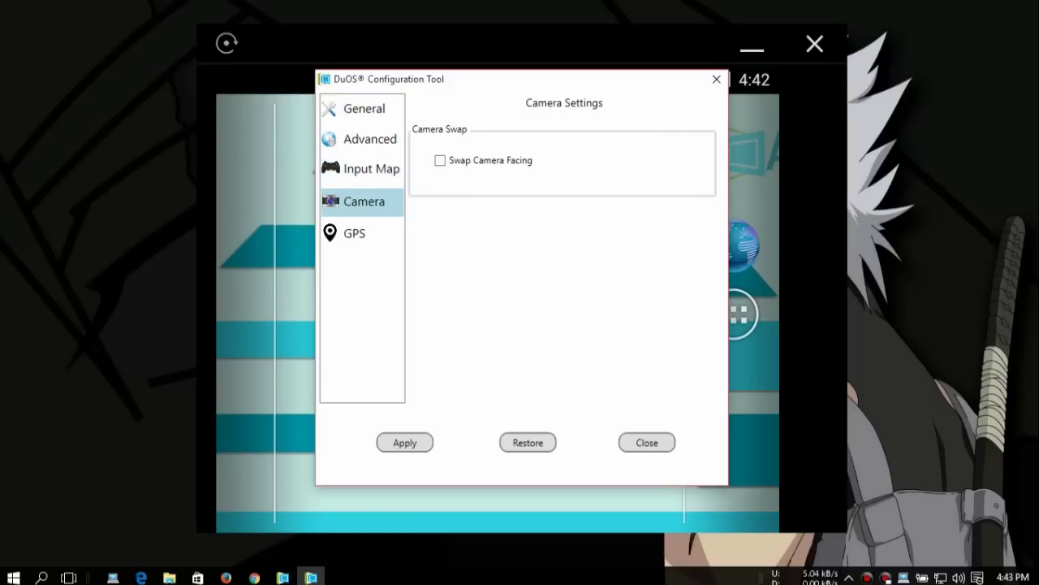
click(362, 233)
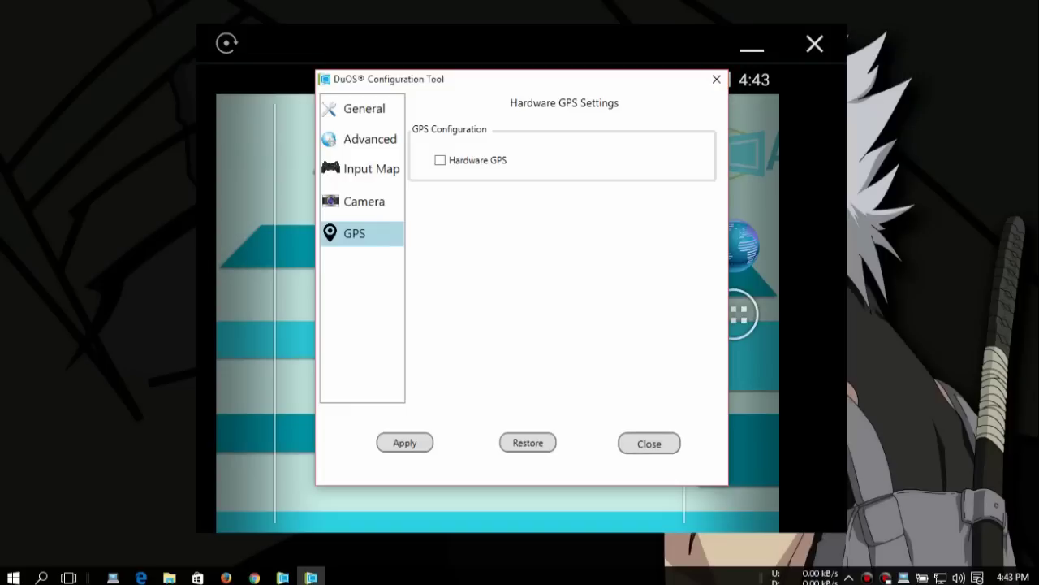
click(647, 443)
click(524, 291)
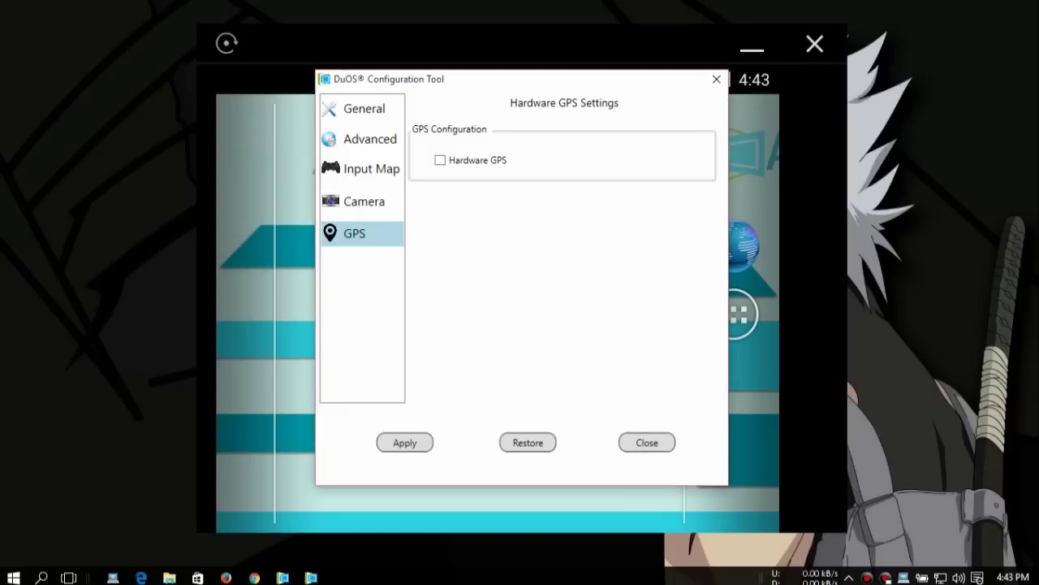
Step: Open the About phone page in the emulator's Android Settings and examine the model and Android version details
click(733, 314)
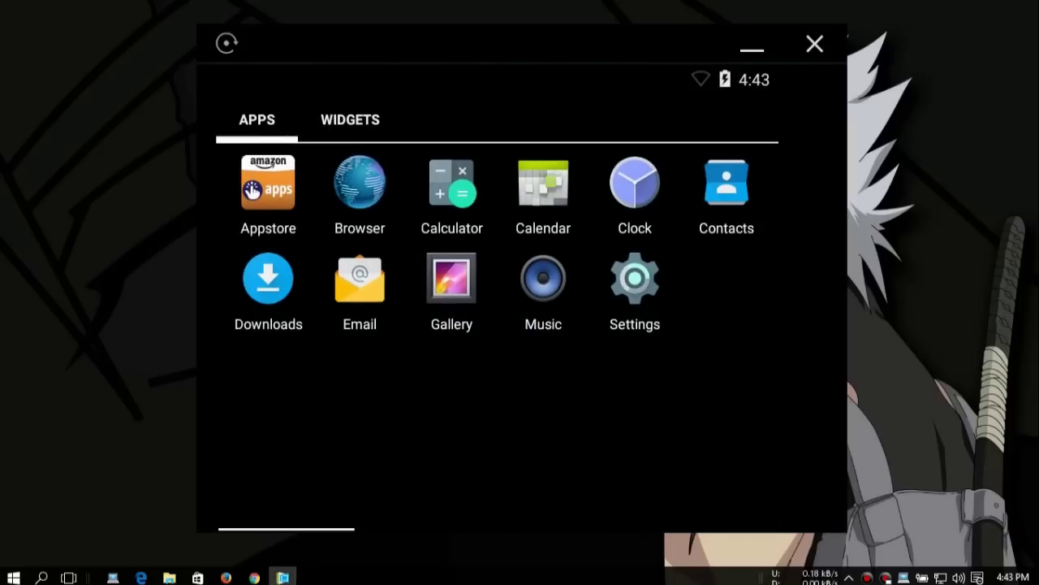
click(635, 278)
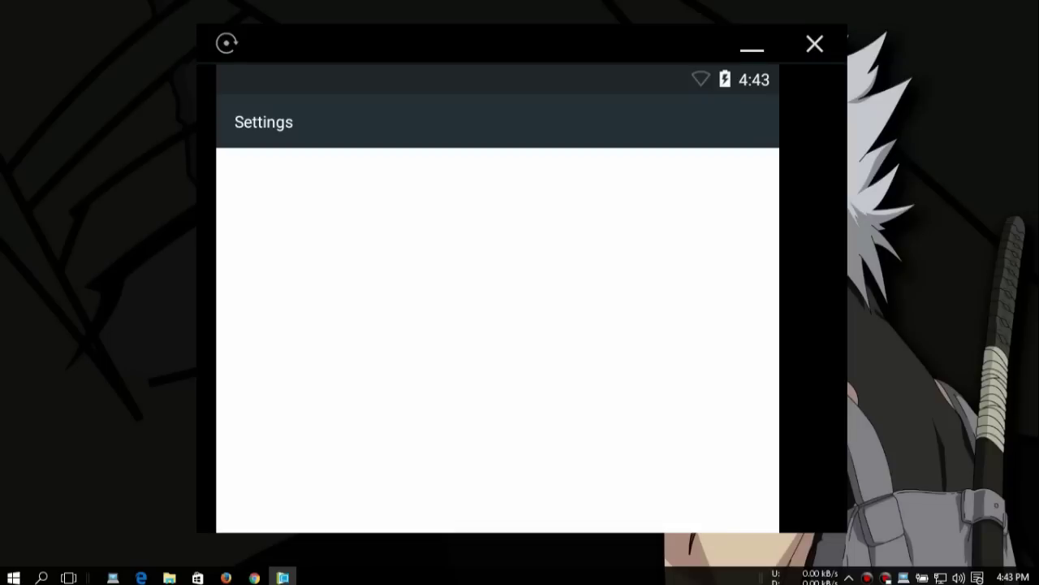
scroll(497, 340, down, 8)
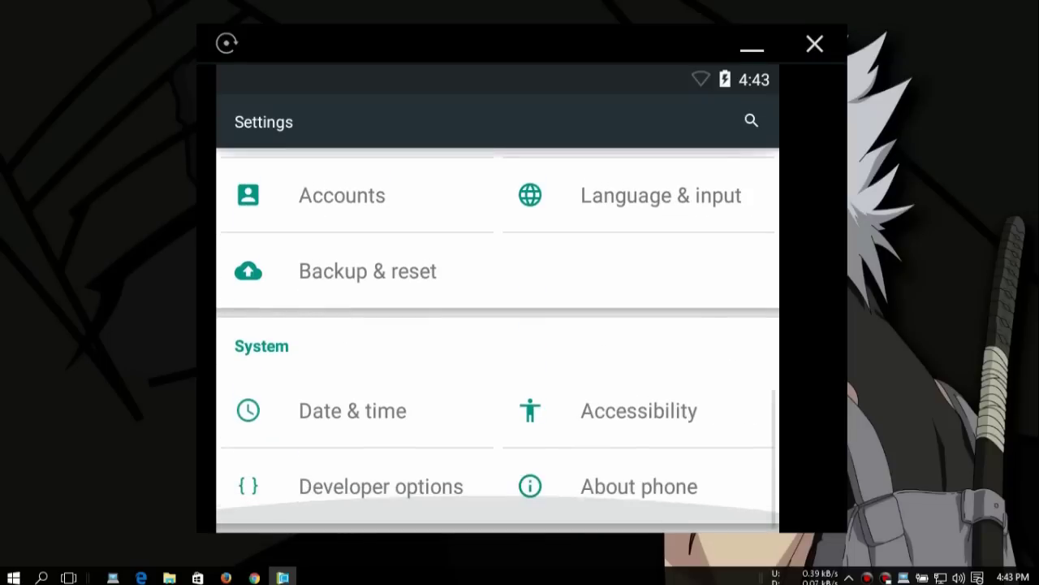
click(633, 486)
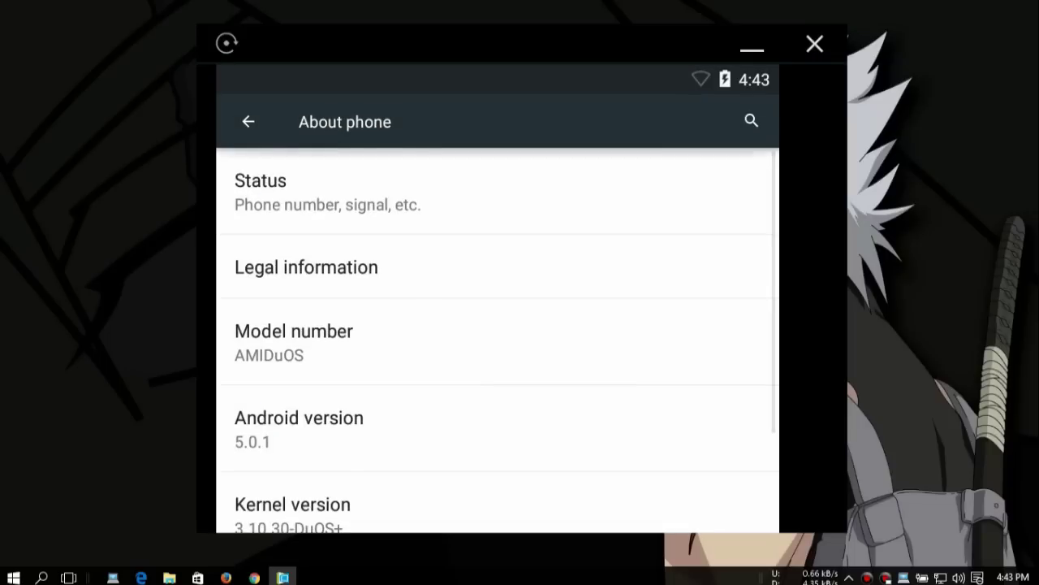
scroll(497, 341, down, 2)
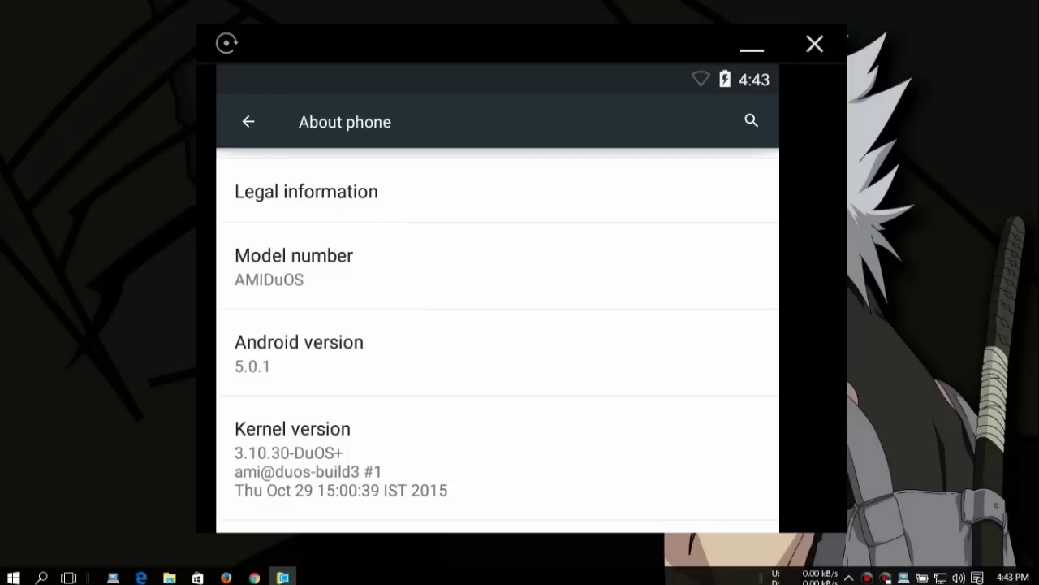
Step: Launch the hidden game from the Android version entry, play a few rounds, and exit to About phone
triple_click(491, 351)
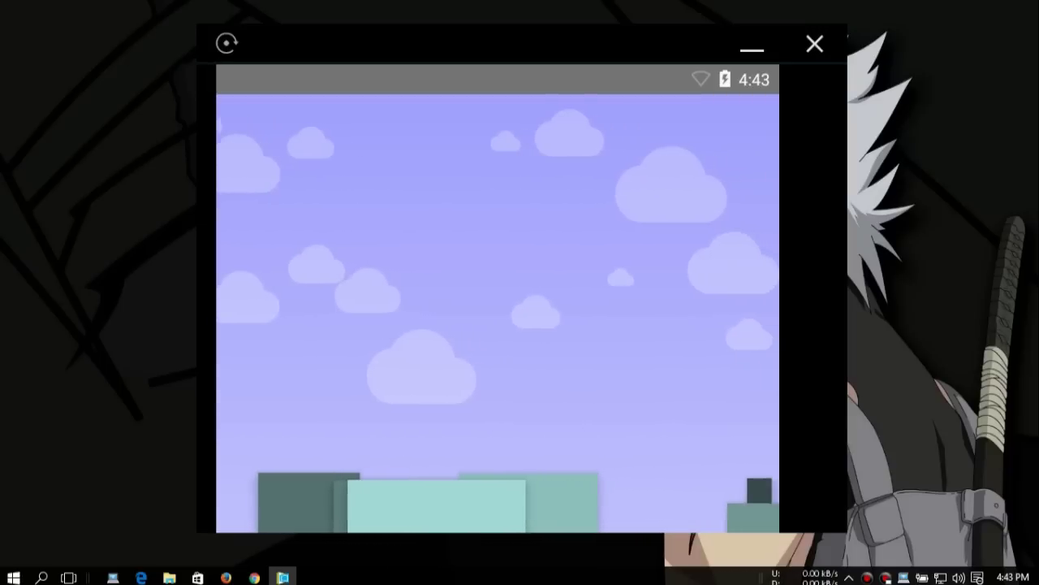
key(space)
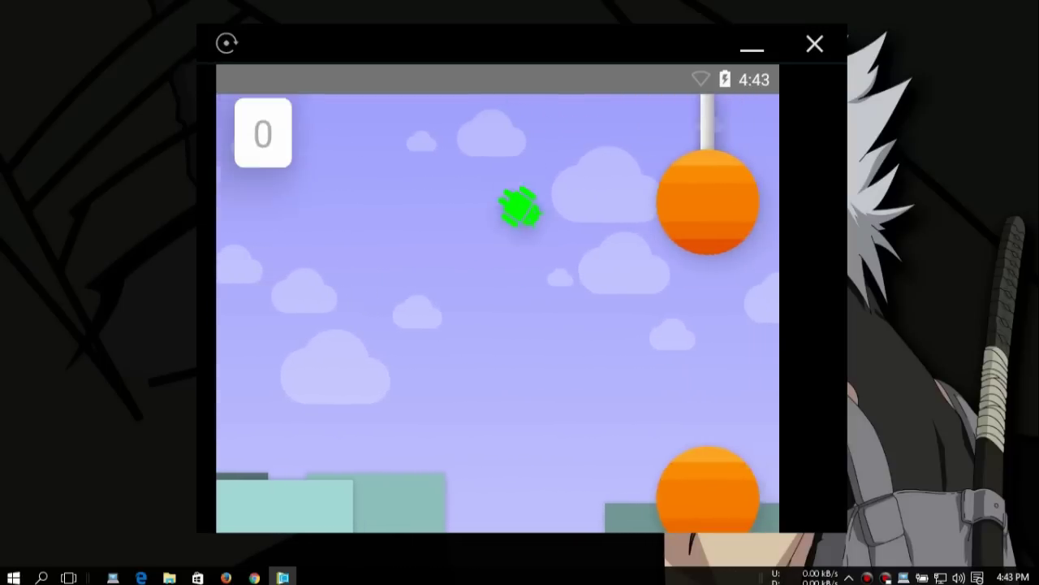
key(space)
key(space)
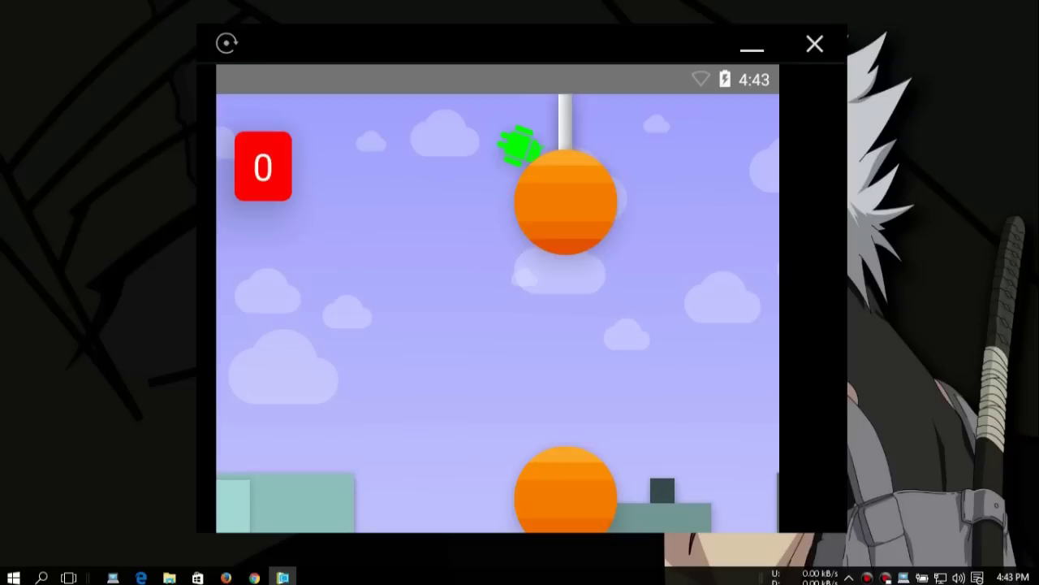
key(space)
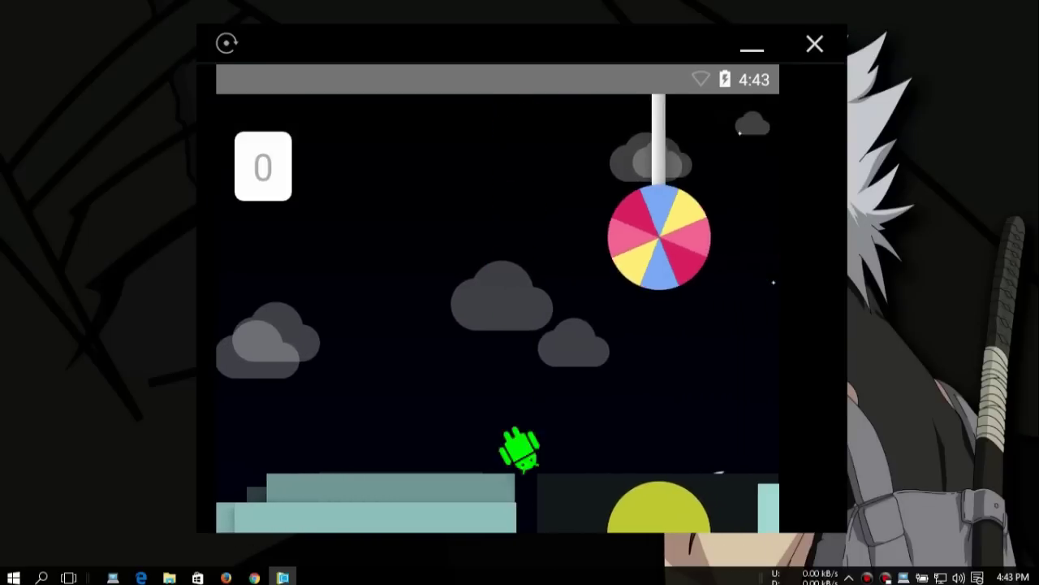
key(space)
key(space)
key(space)
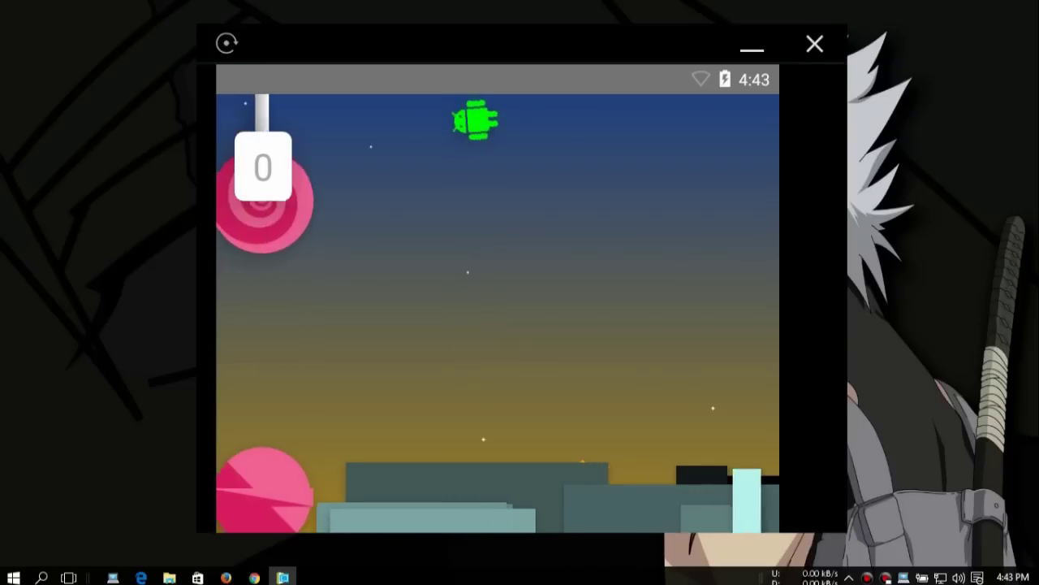
key(space)
key(space)
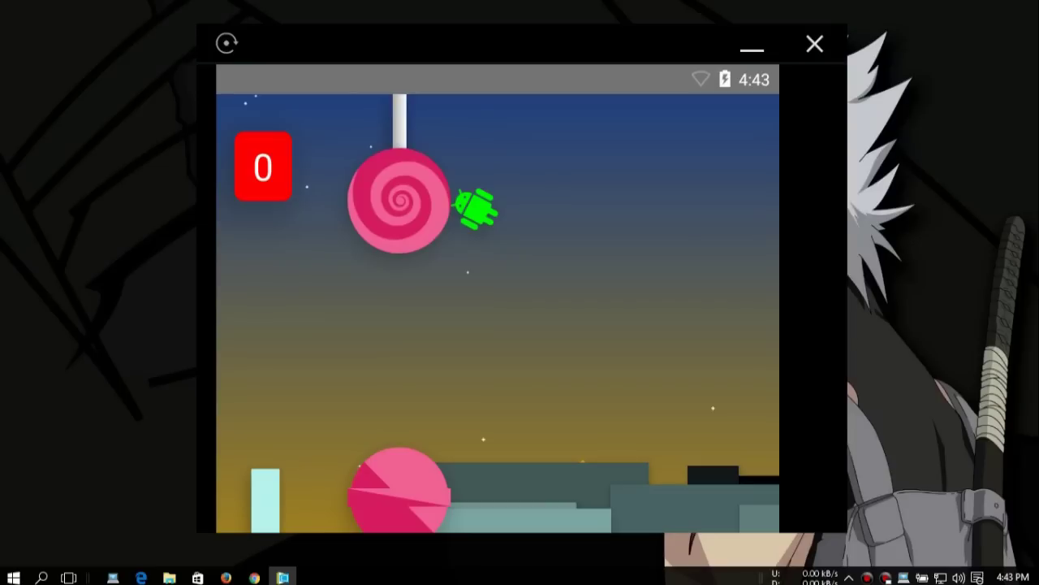
key(Escape)
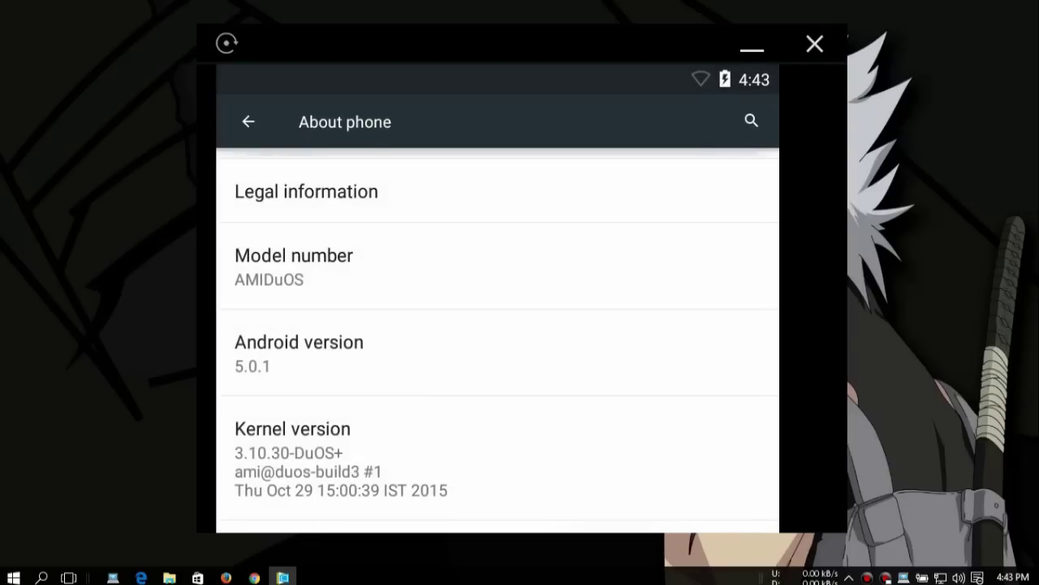
Step: Examine the kernel and build details, and return to the Device section of the main Settings list
drag(497, 353, 497, 279)
click(497, 385)
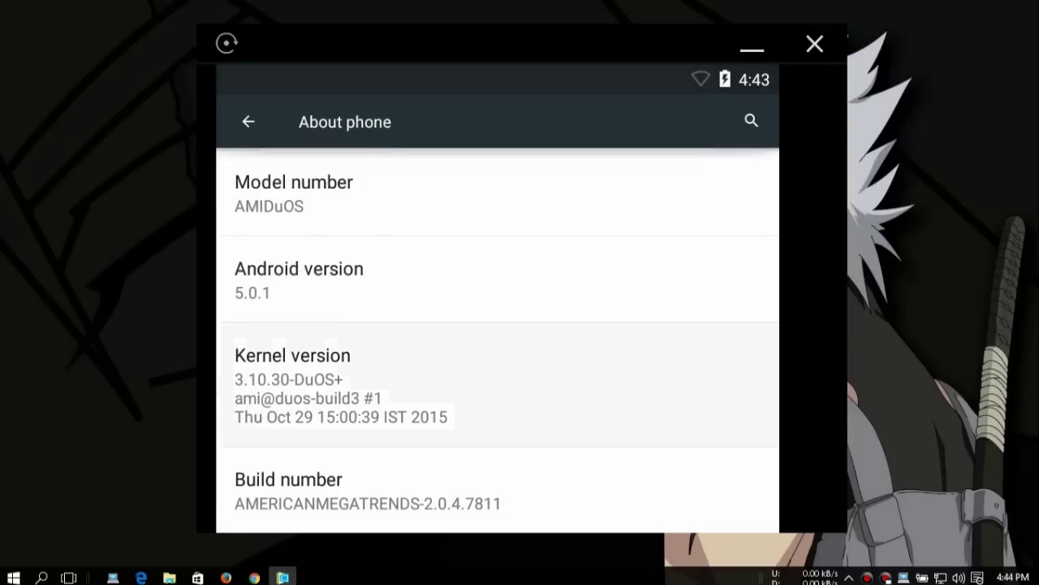
drag(496, 385, 497, 447)
click(248, 122)
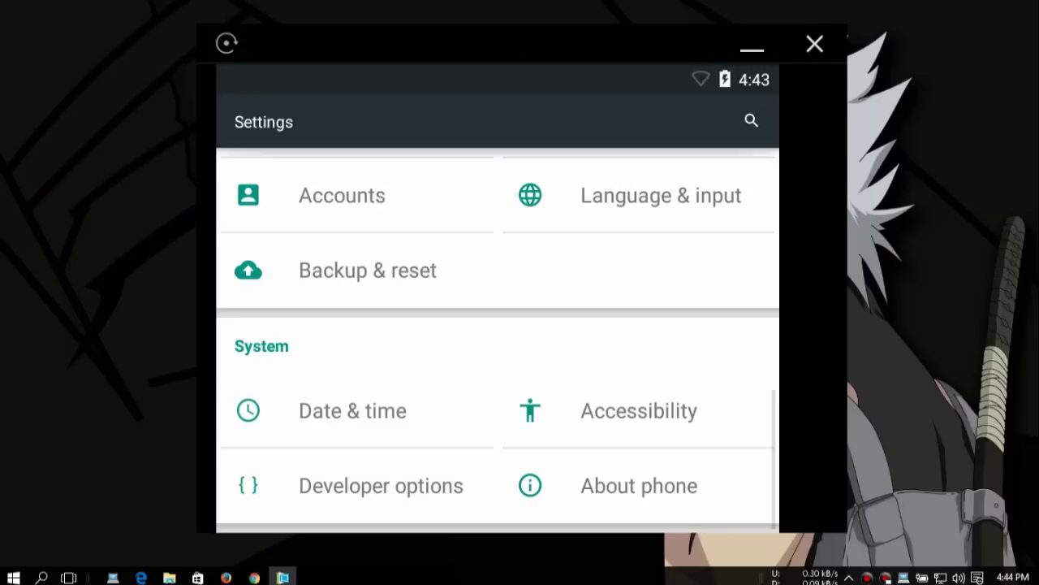
scroll(406, 282, up, 2)
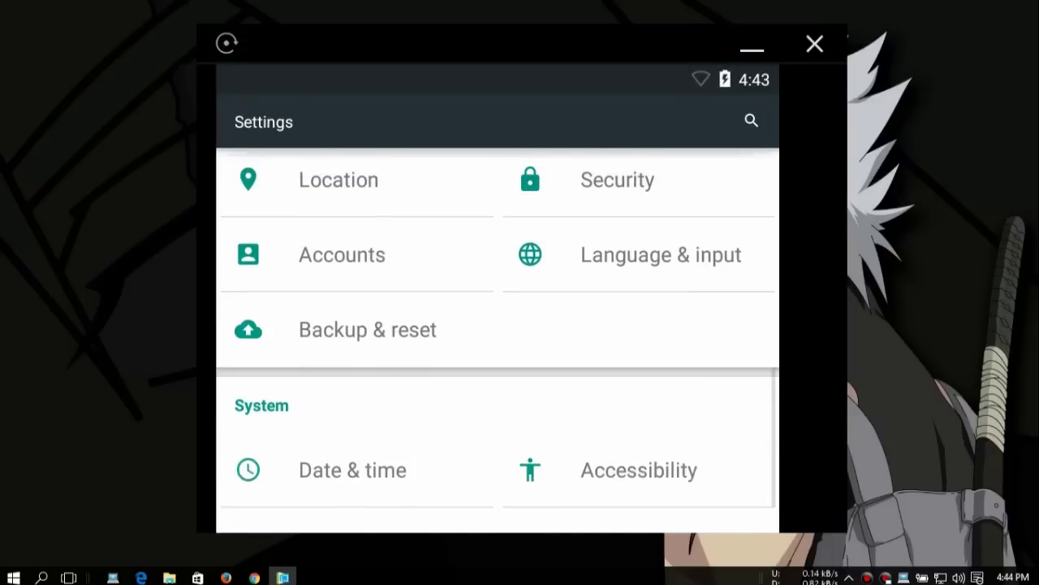
click(406, 283)
scroll(406, 283, up, 7)
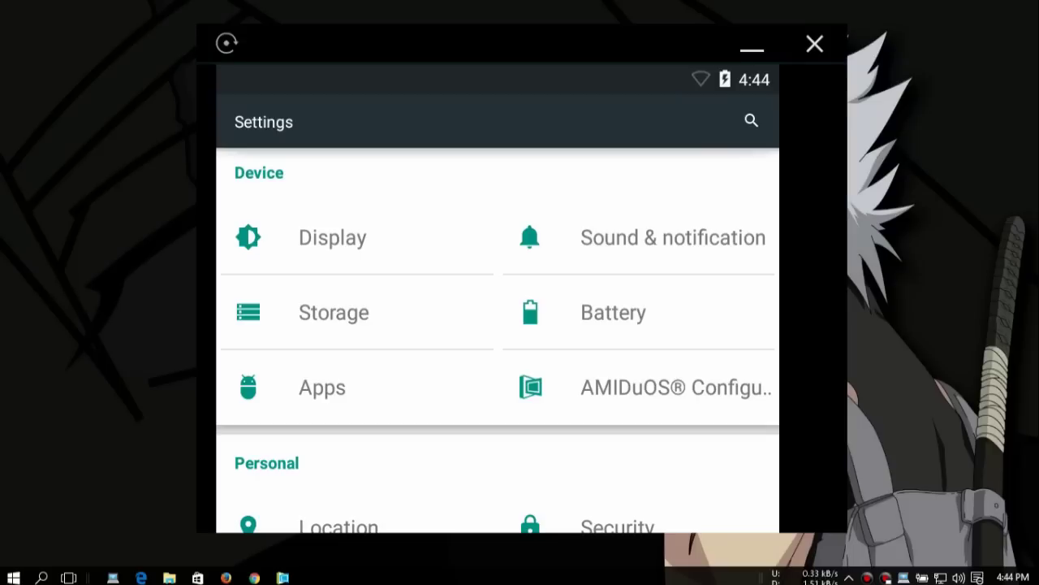
Step: Open File Explorer and browse to the Samsung ROMS folder on the E: drive
key(super+e)
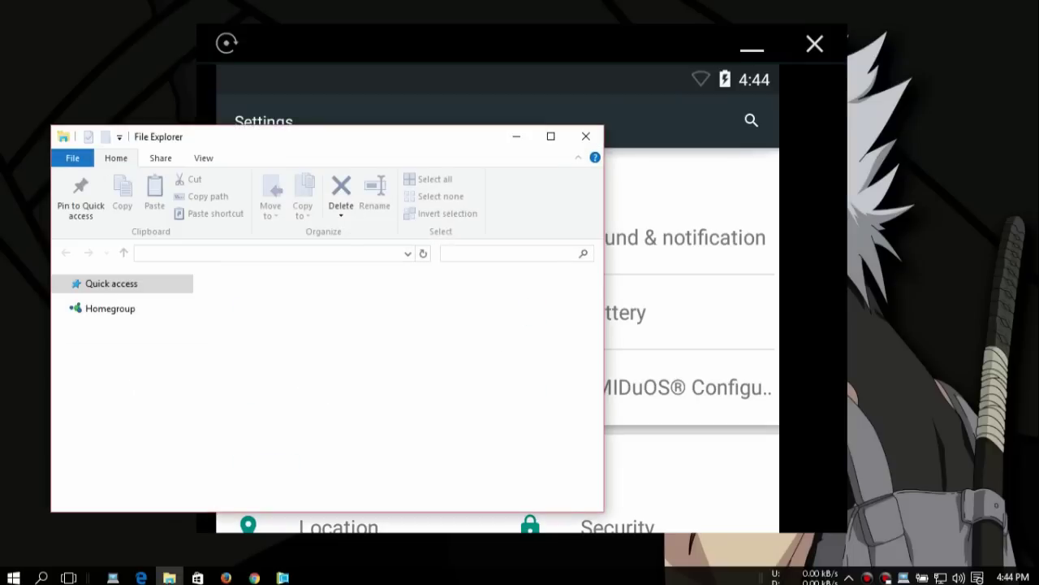
drag(185, 365, 186, 438)
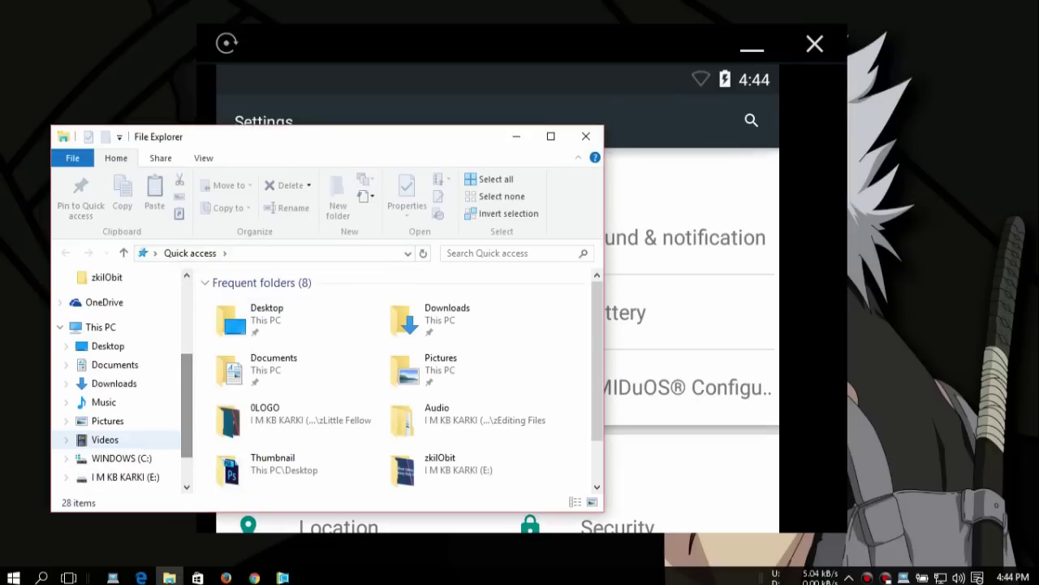
key(Down)
key(Down)
key(Down)
key(Down)
key(Down)
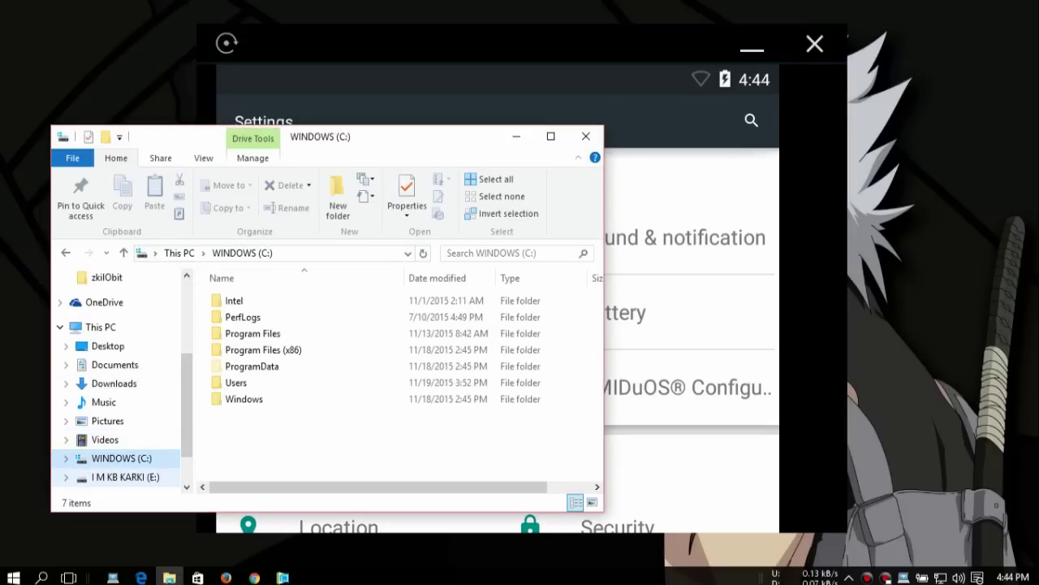
double_click(258, 415)
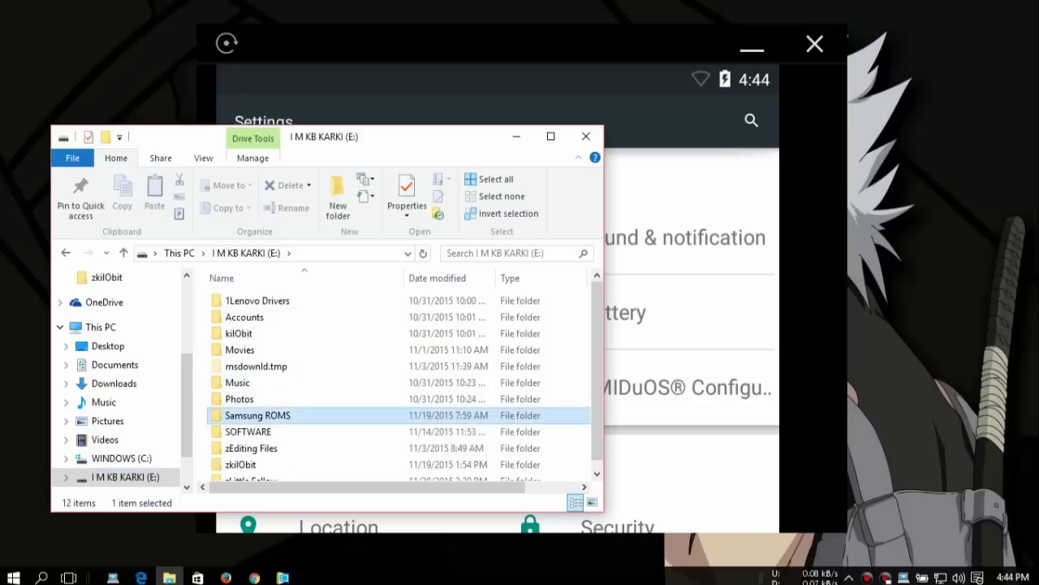
scroll(357, 349, down, 1)
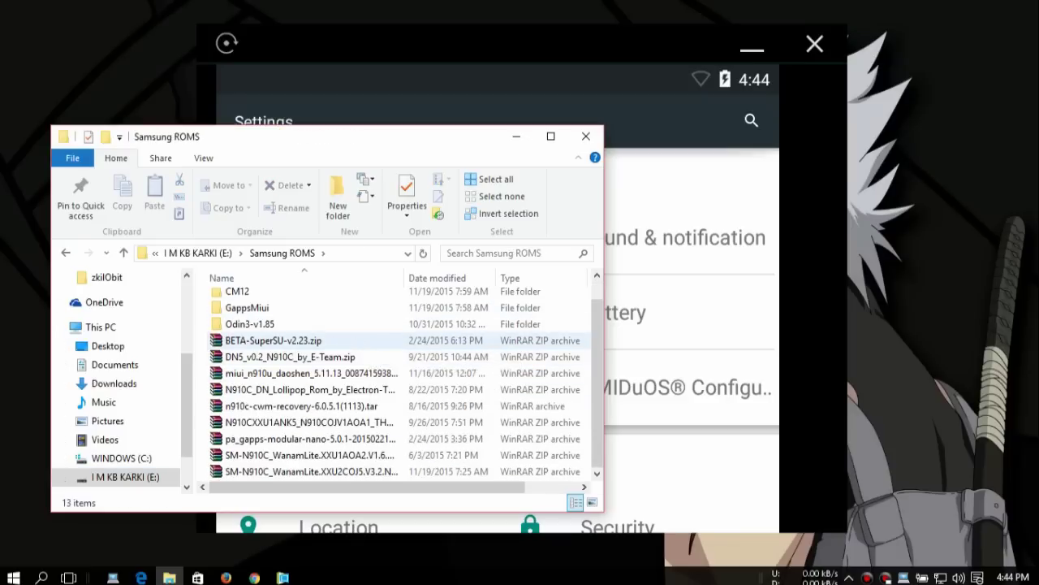
Step: Check the Apply to DuOS option available for BETA-SuperSU-v2.23.zip without applying it, and close File Explorer
click(257, 342)
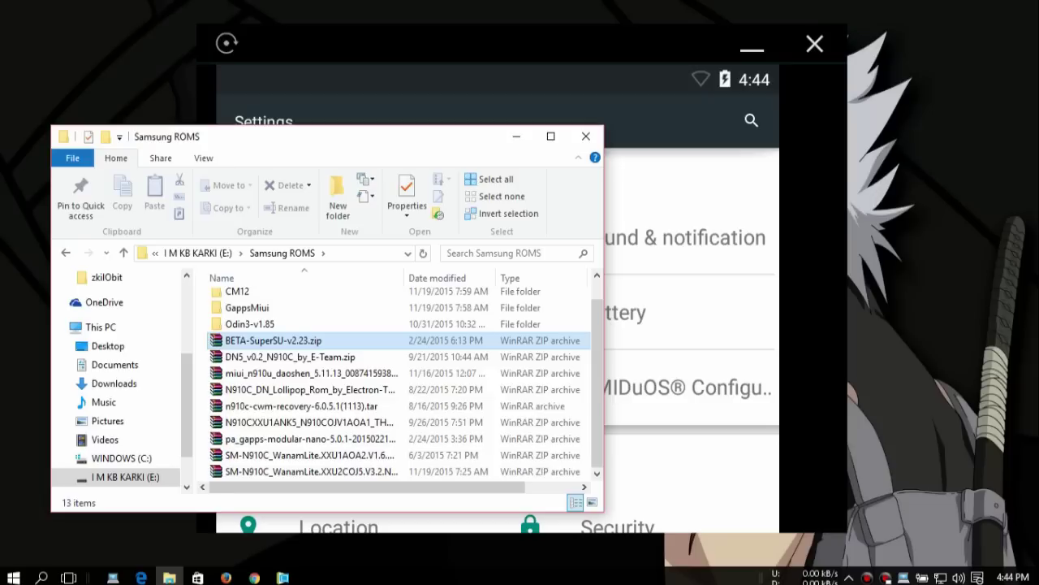
right_click(253, 342)
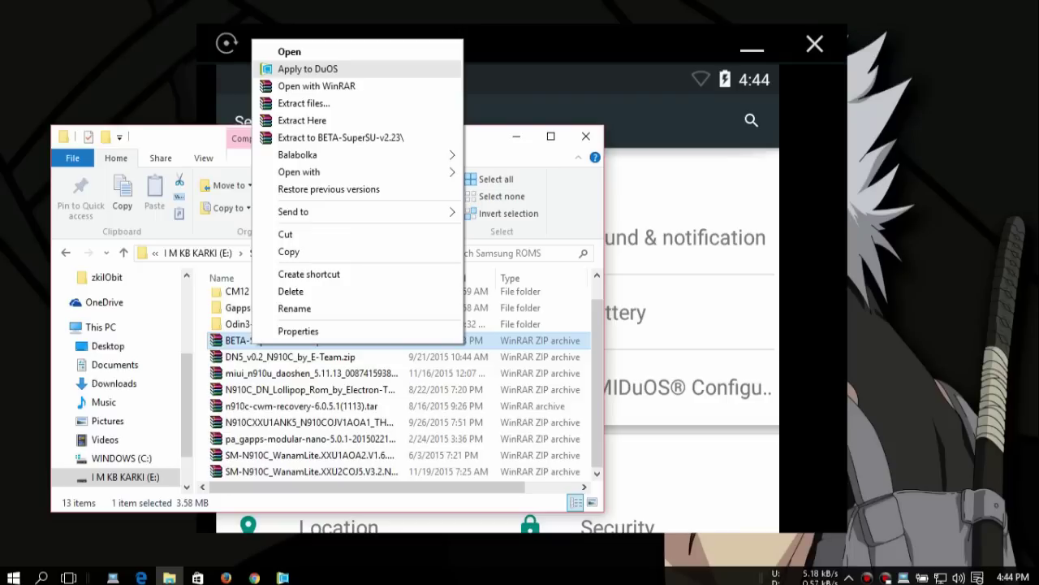
key(alt+Tab)
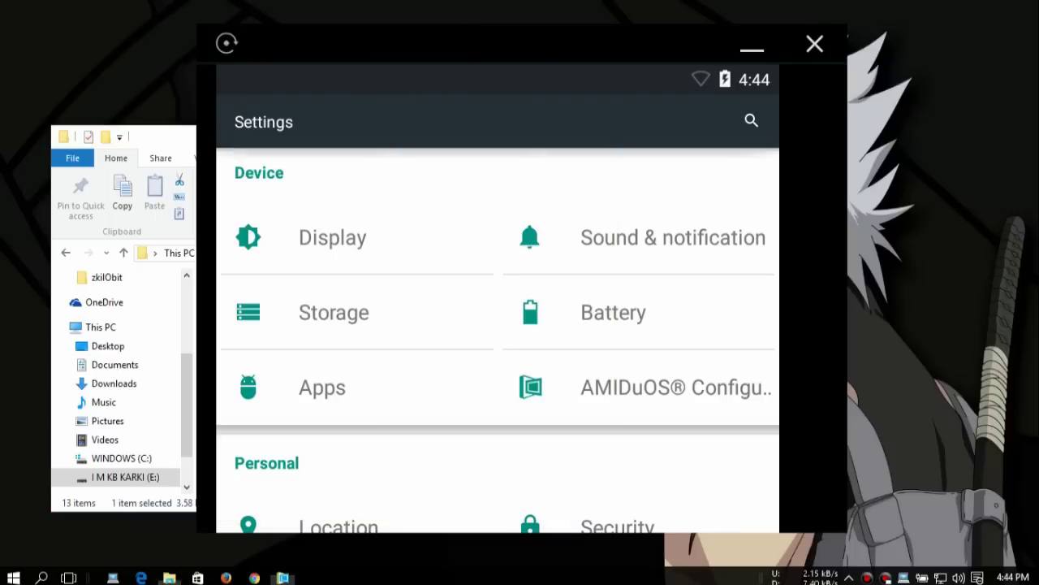
key(alt+Tab)
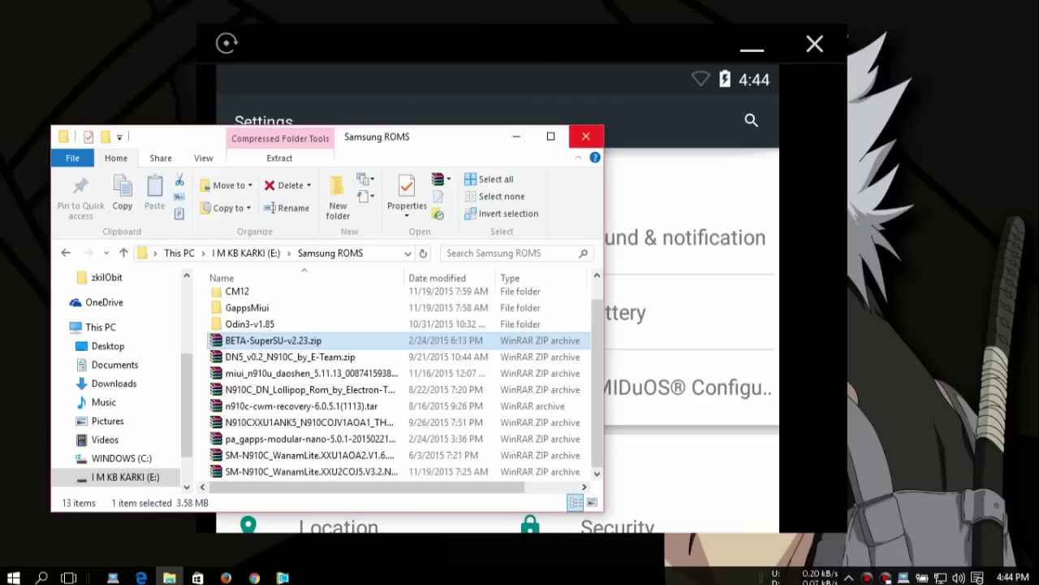
click(585, 136)
Step: Leave Android Settings, open the Amazon Appstore, check its wireless settings, and return to the app list
drag(520, 43, 489, 39)
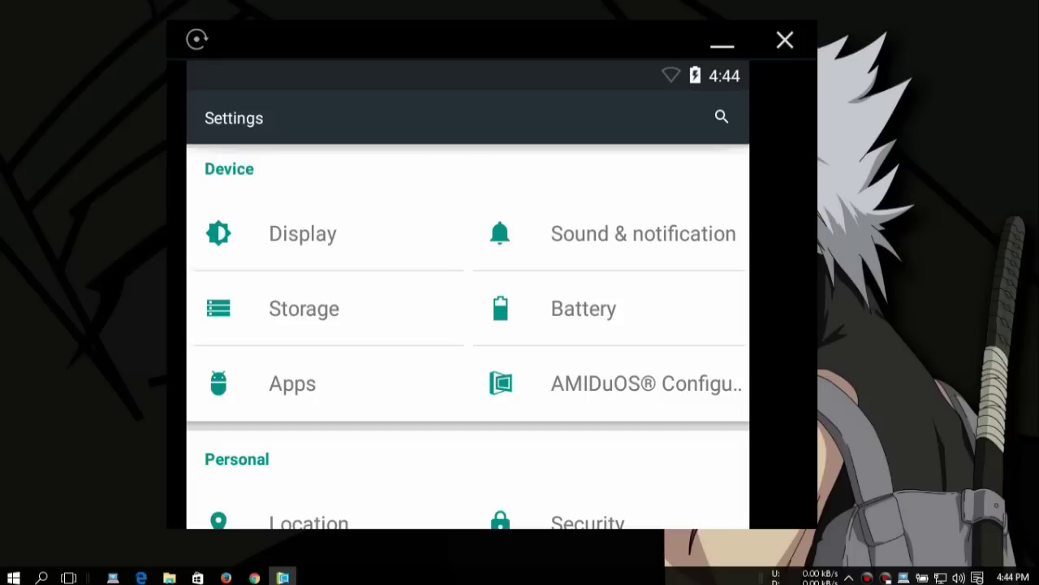
drag(579, 309, 580, 406)
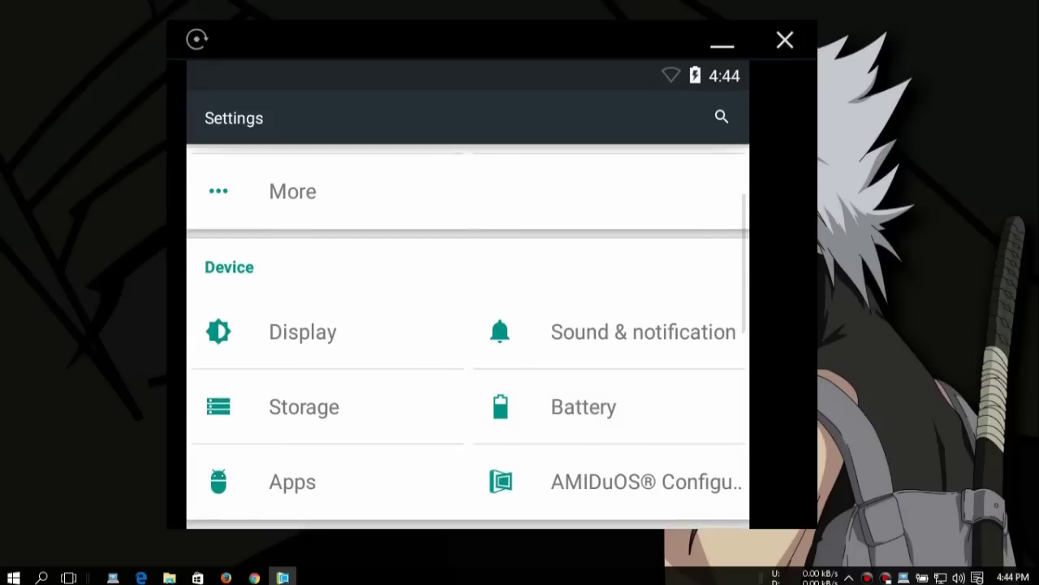
key(Escape)
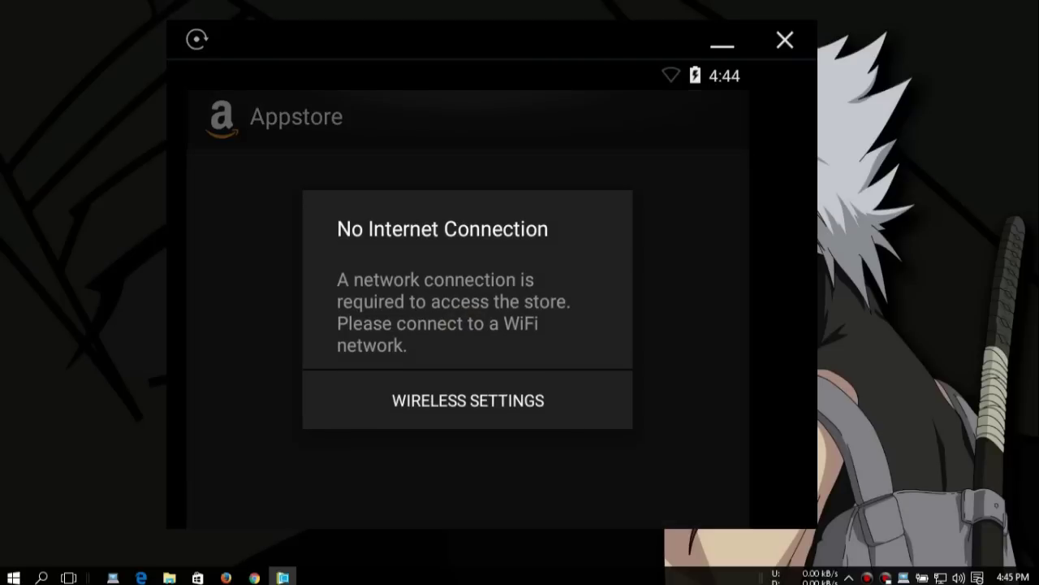
key(Return)
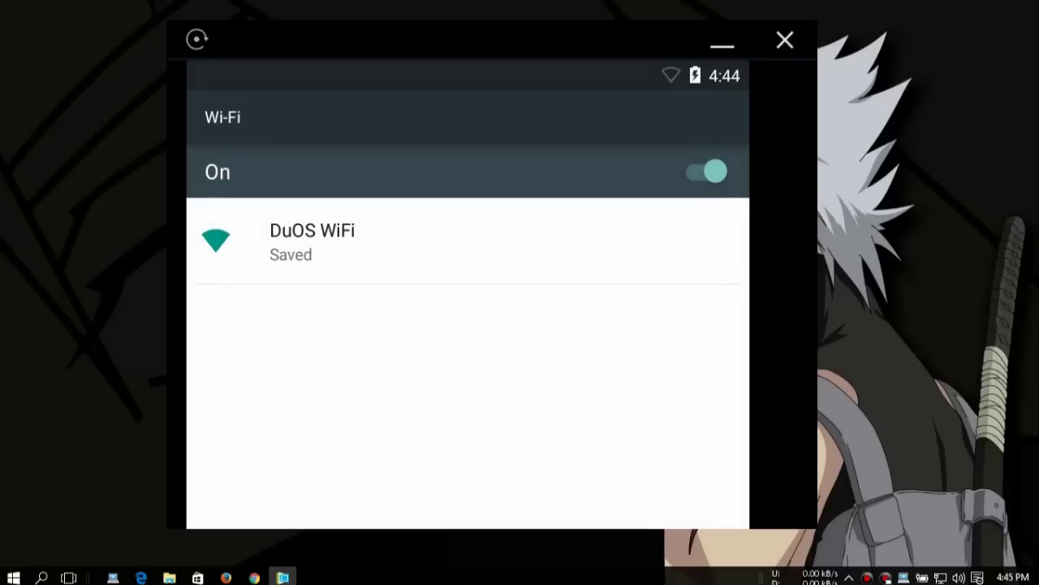
key(Escape)
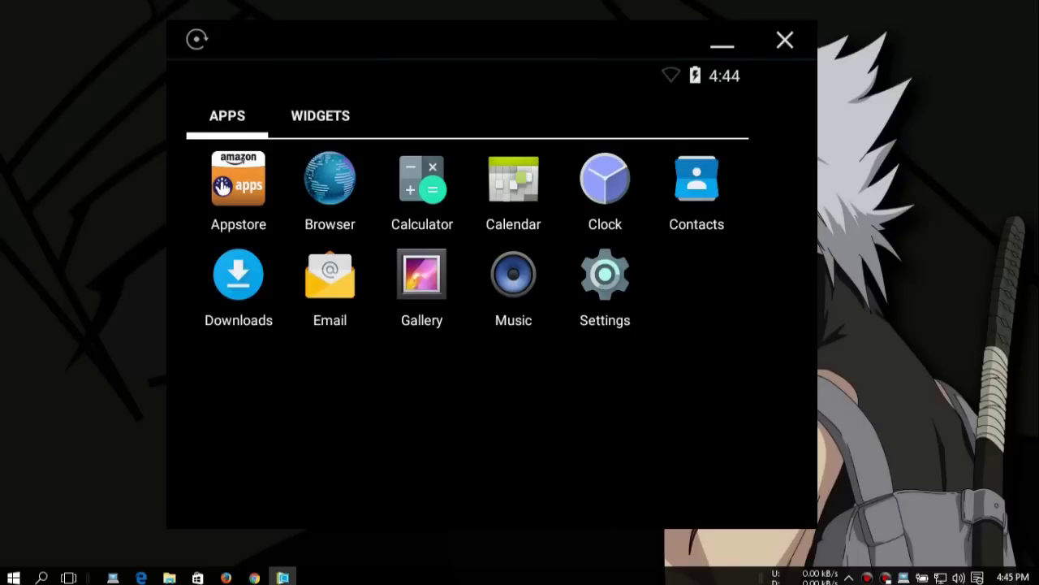